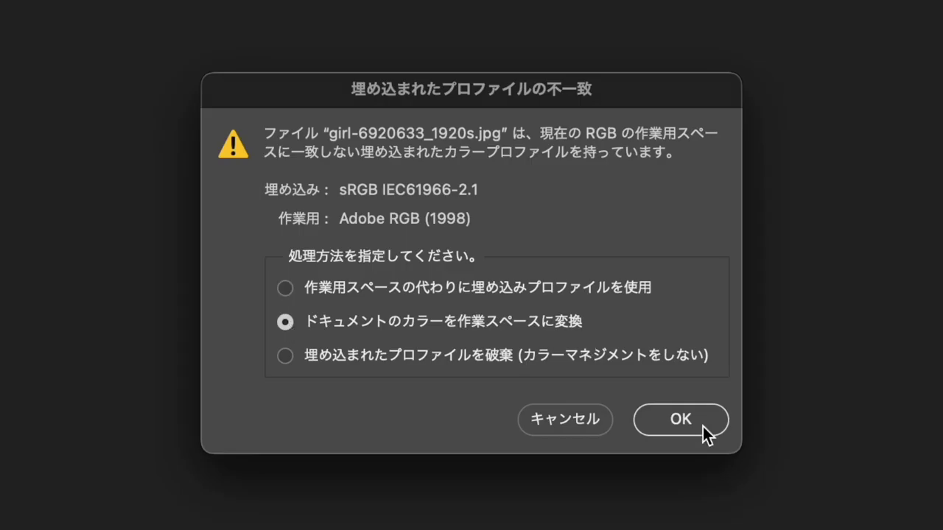
- Resolve the profile mismatch for girl-6920633_1920s.jpg by converting its colors to the working space, and once more by discarding the embedded profile
left_click(705, 435)
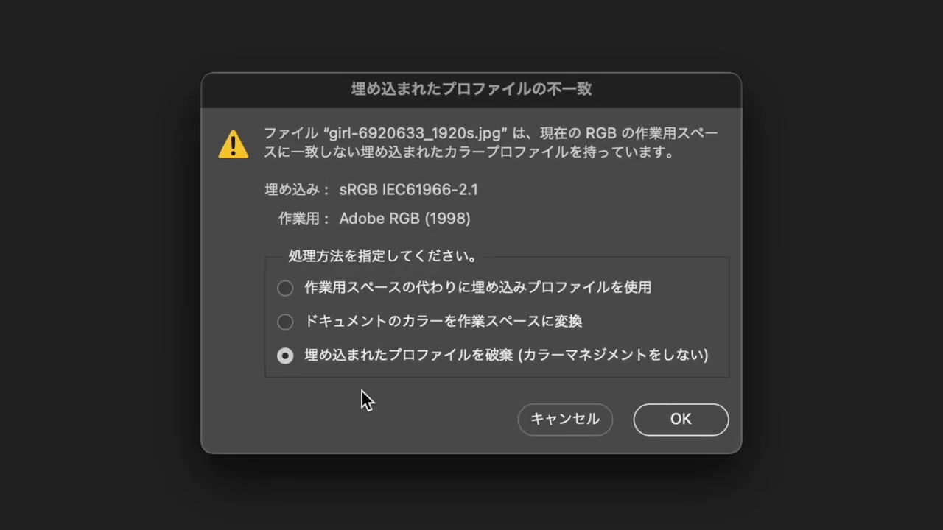
key("Return")
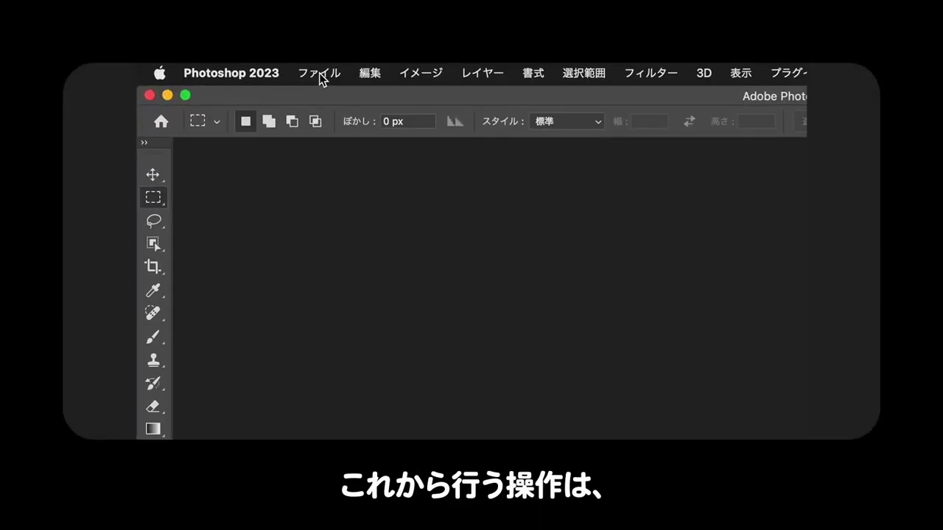
- Open the image girl-6920633_1920s.jpg from the ut005 folder
left_click(320, 73)
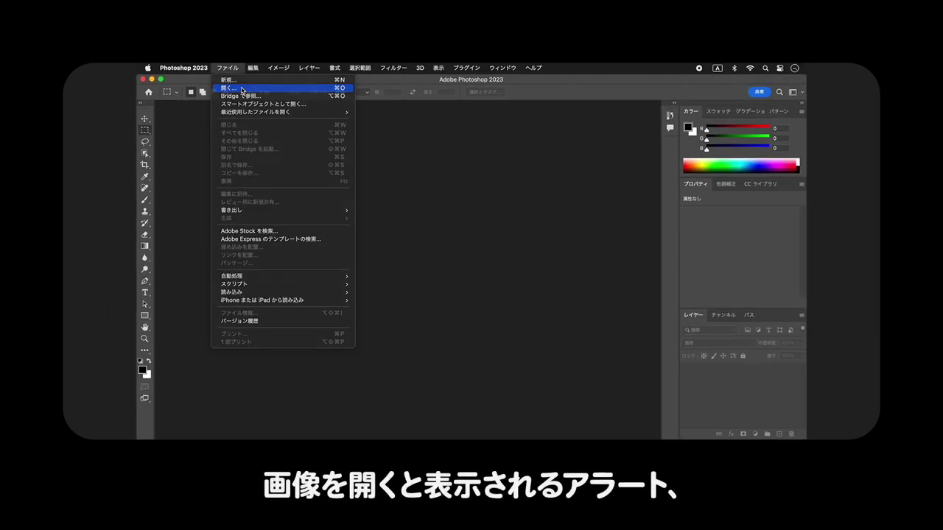
left_click(242, 89)
left_click(574, 127)
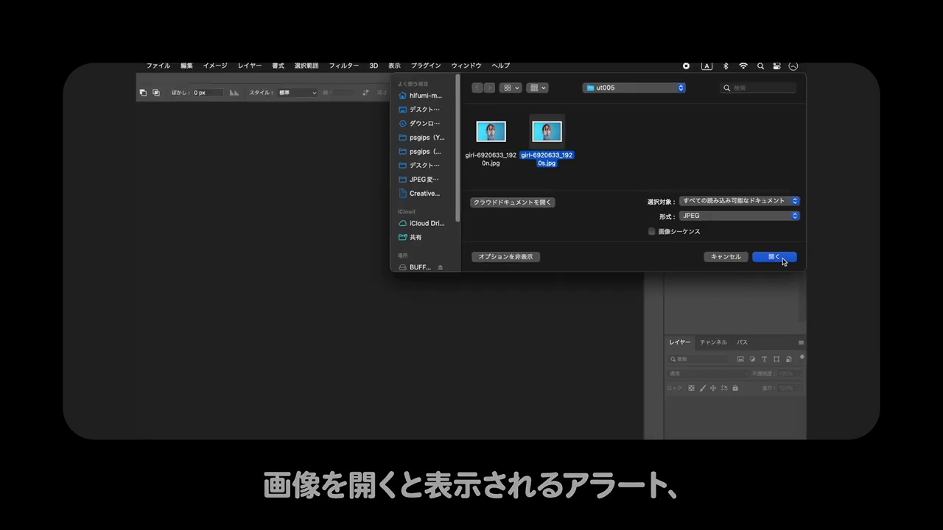
left_click(783, 259)
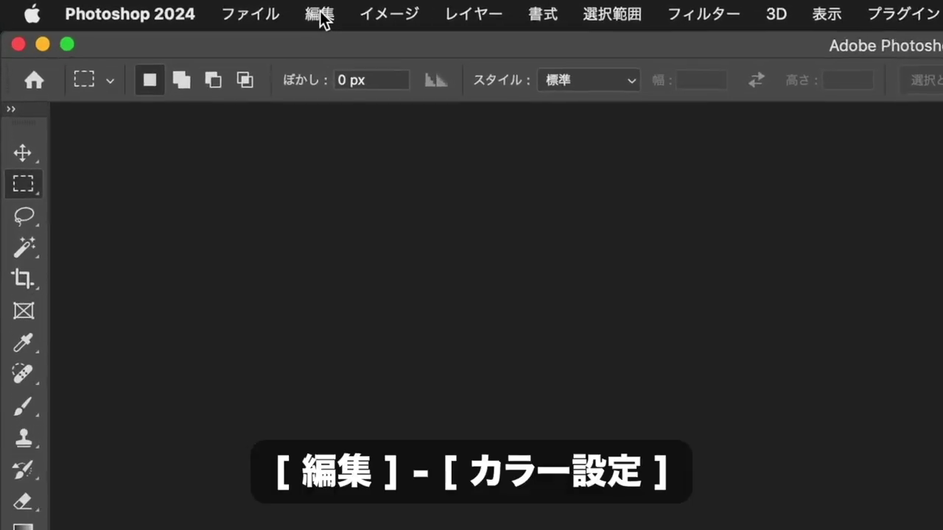
- Set the color settings preset to プリプレス用 - 日本2 and apply it
left_click(324, 16)
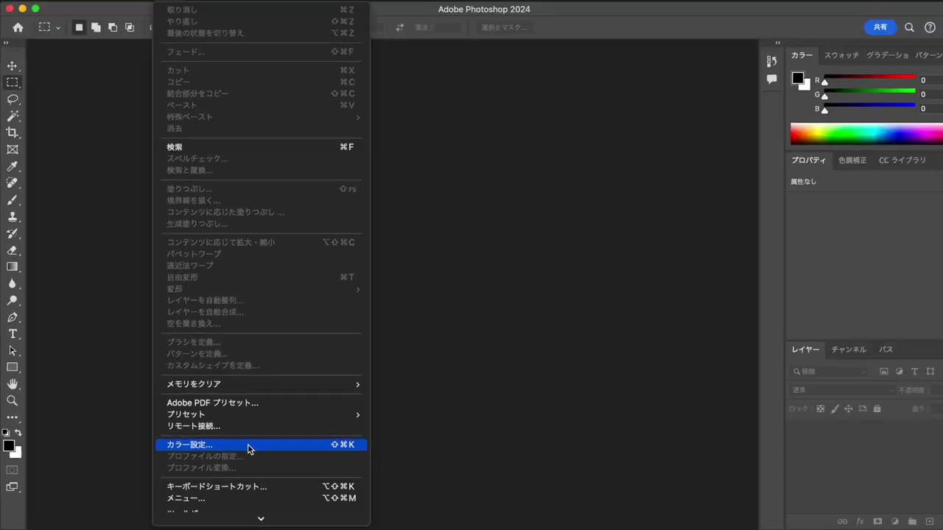
left_click(482, 365)
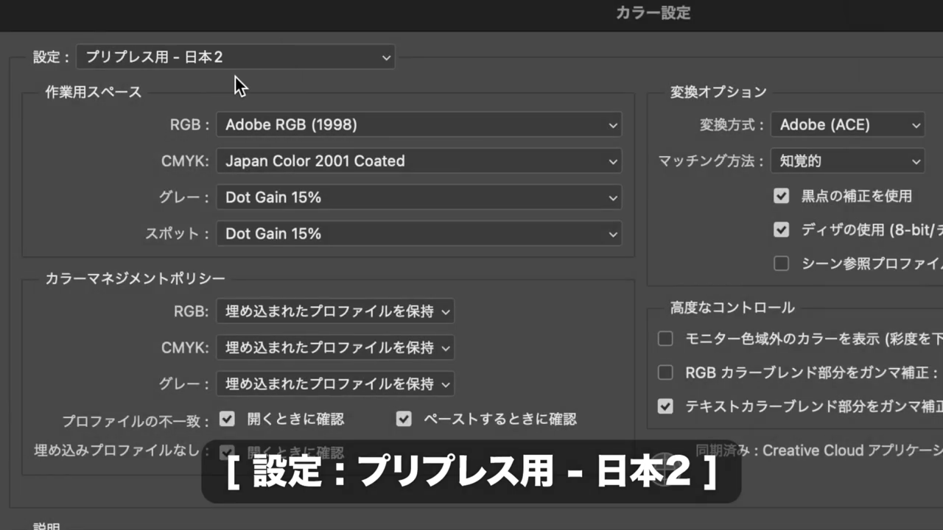
left_click(388, 59)
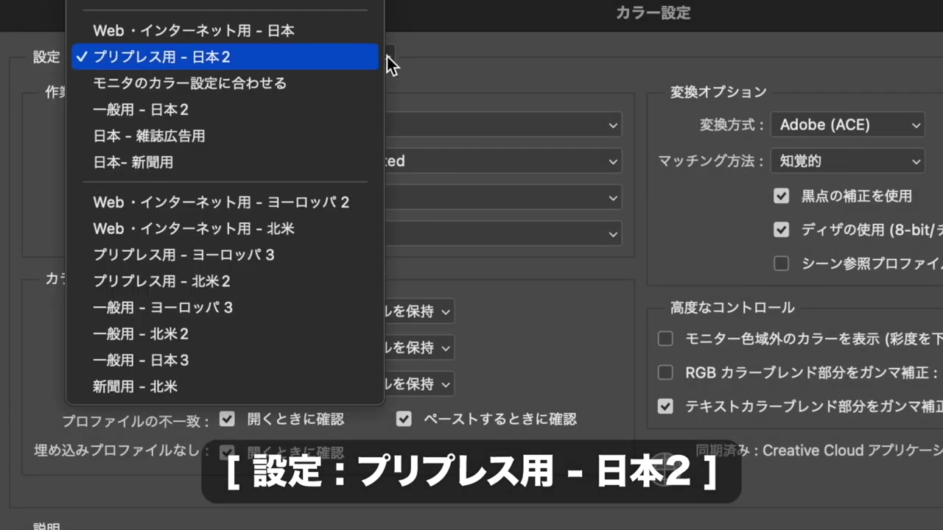
left_click(387, 56)
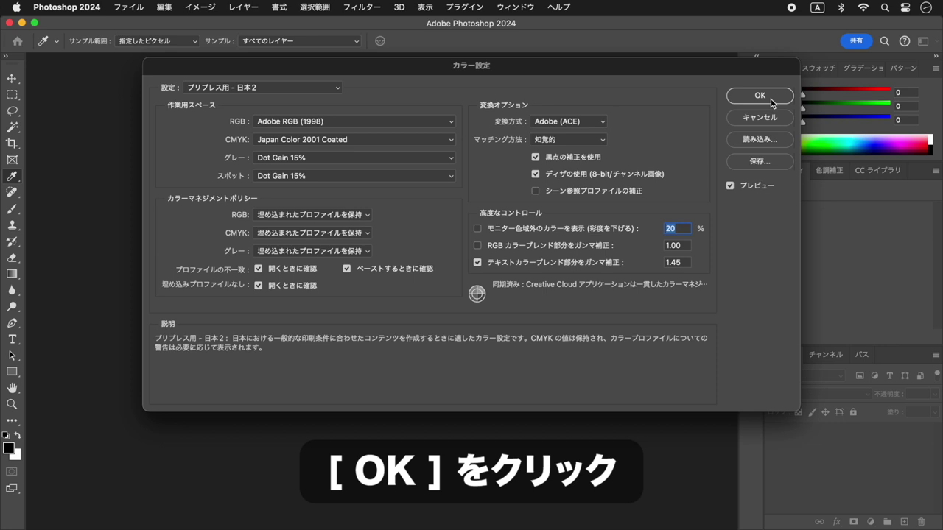
left_click(815, 87)
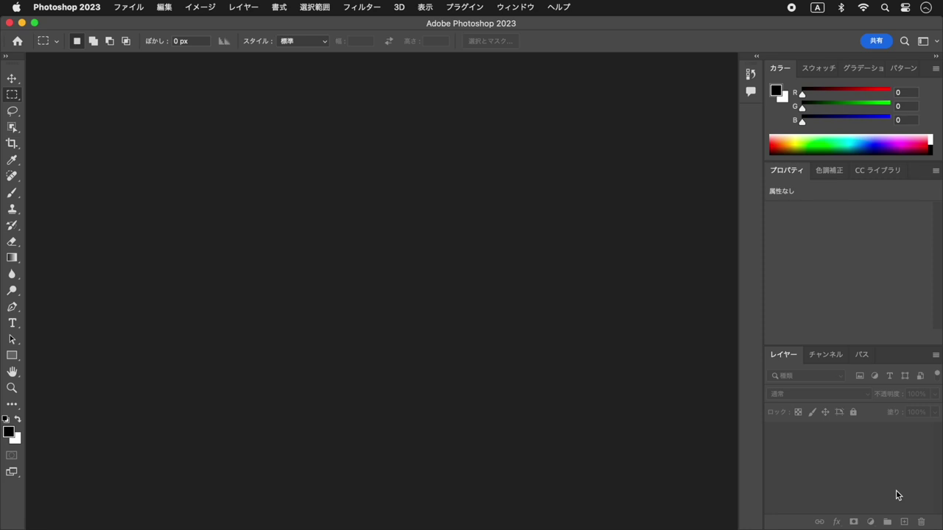
- Open girl-6920633_1920s.jpg from the ut005 folder, using its embedded profile instead of the working space
left_click(129, 6)
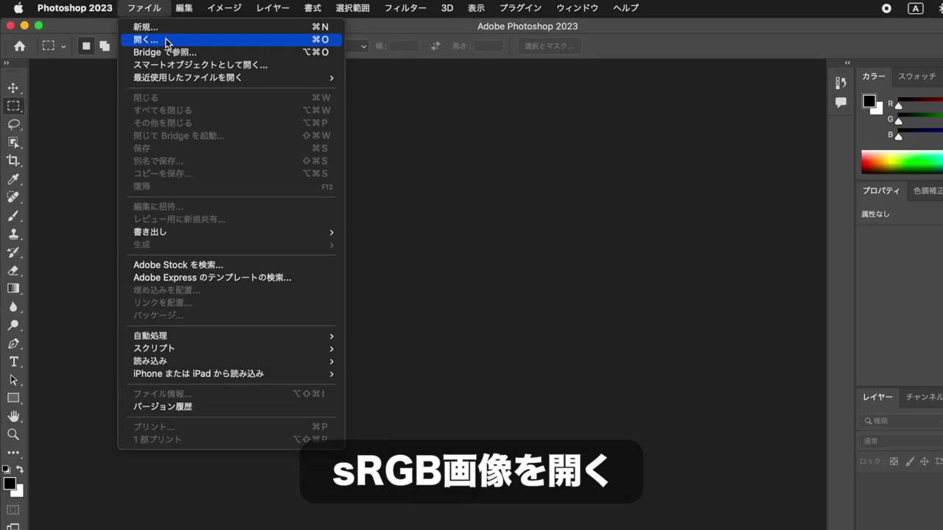
left_click(298, 74)
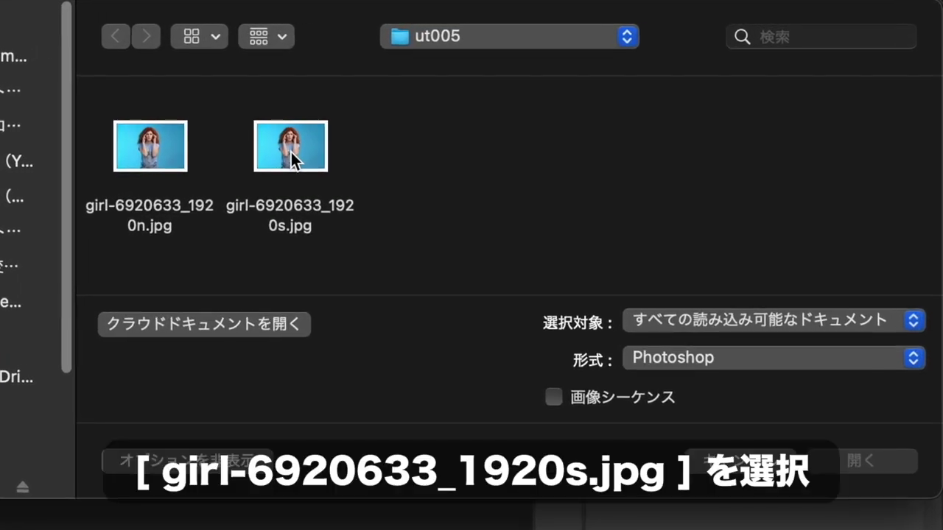
left_click(291, 152)
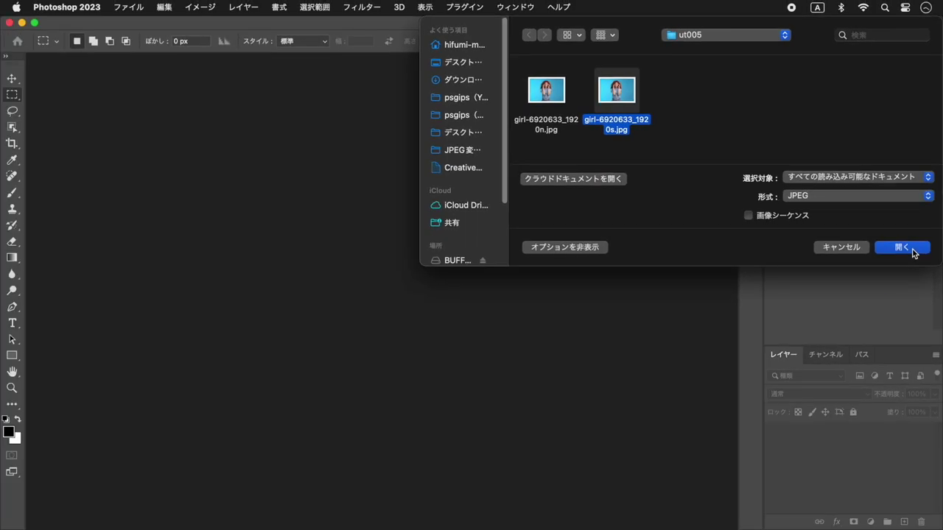
left_click(882, 465)
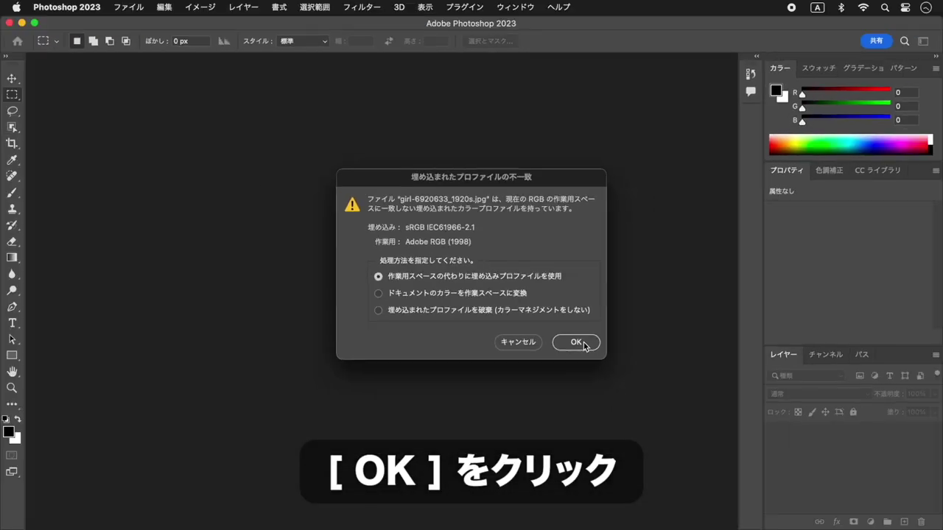
left_click(695, 420)
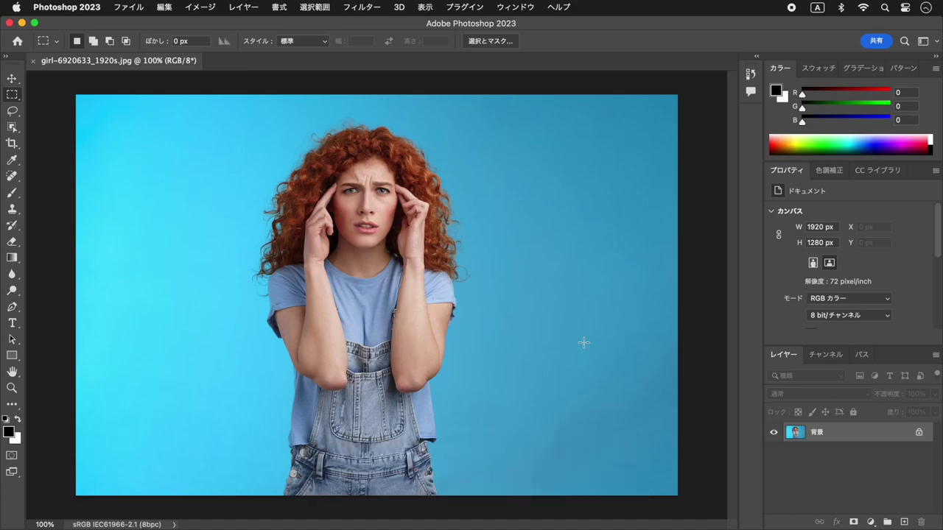
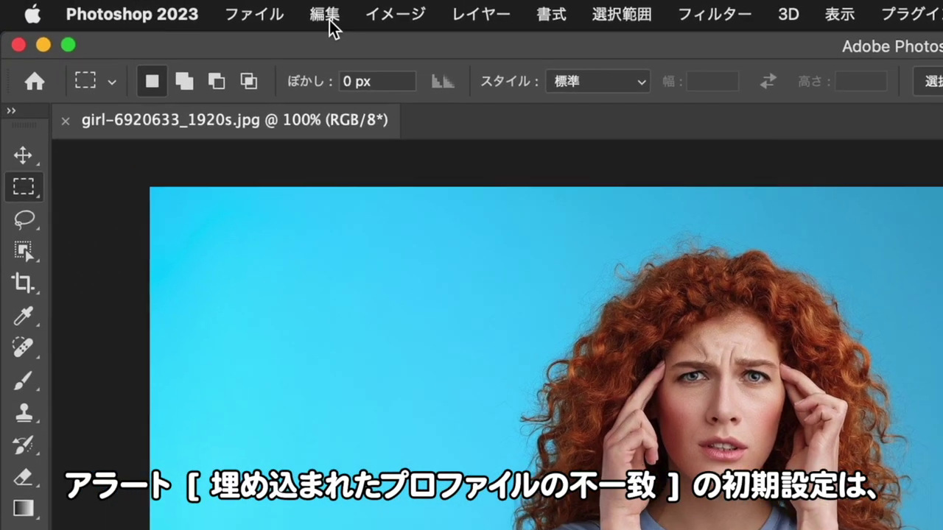
- Review the color management policies and profile mismatch options in the color settings
left_click(164, 6)
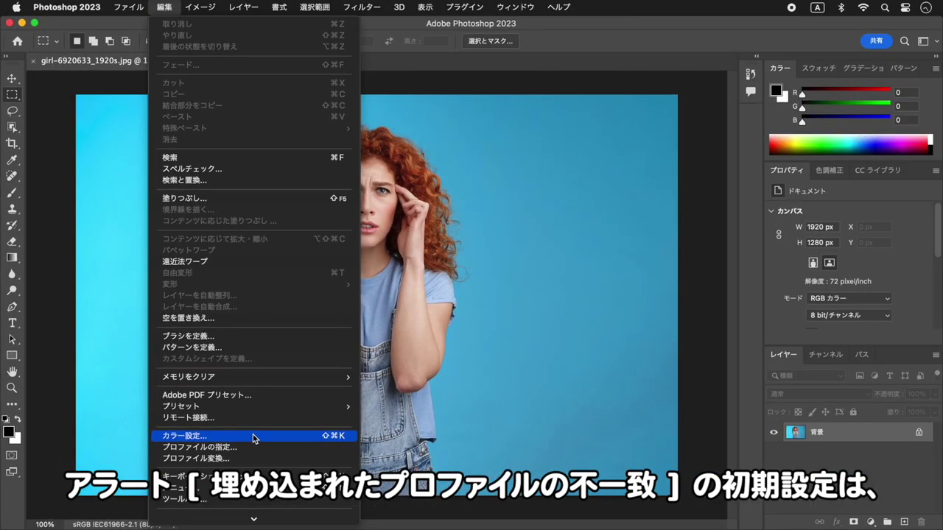
left_click(506, 339)
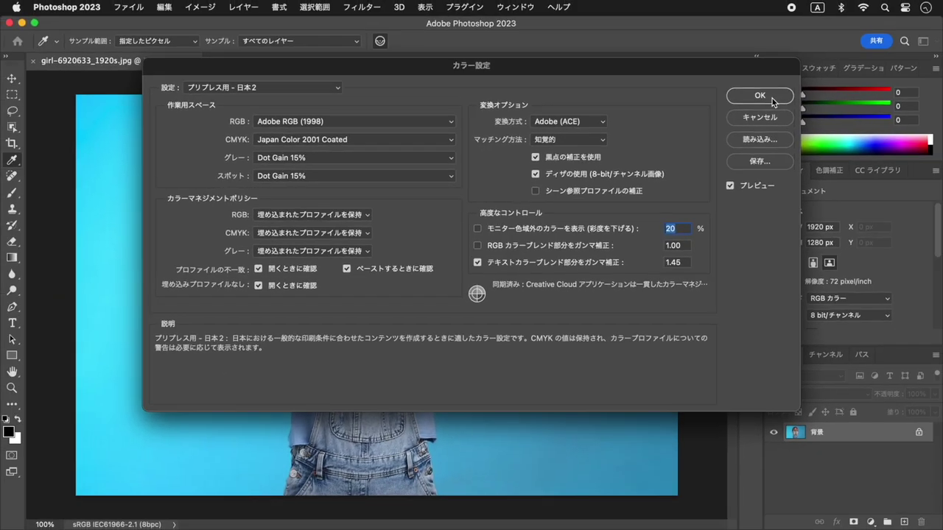
left_click(760, 96)
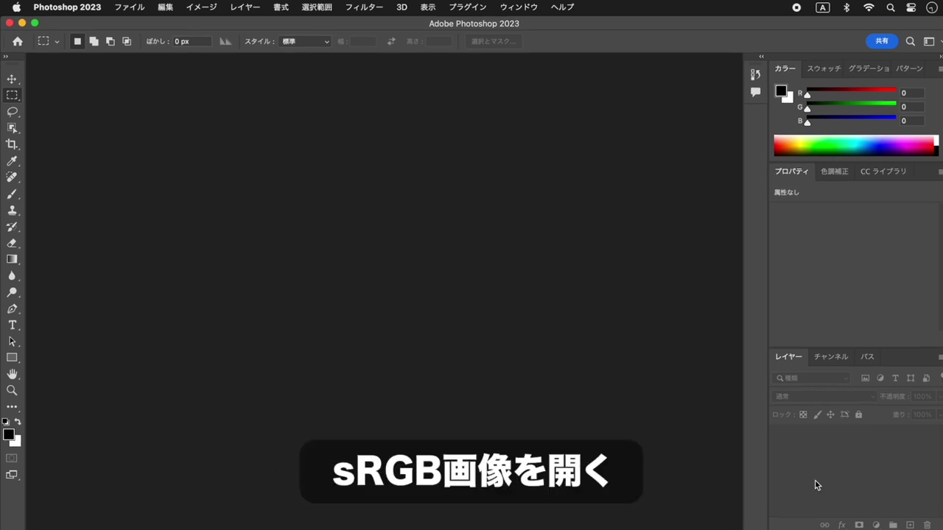
- Open girl-6920633_1920s.jpg from the ut005 folder, converting the document's colors to the working space
left_click(192, 20)
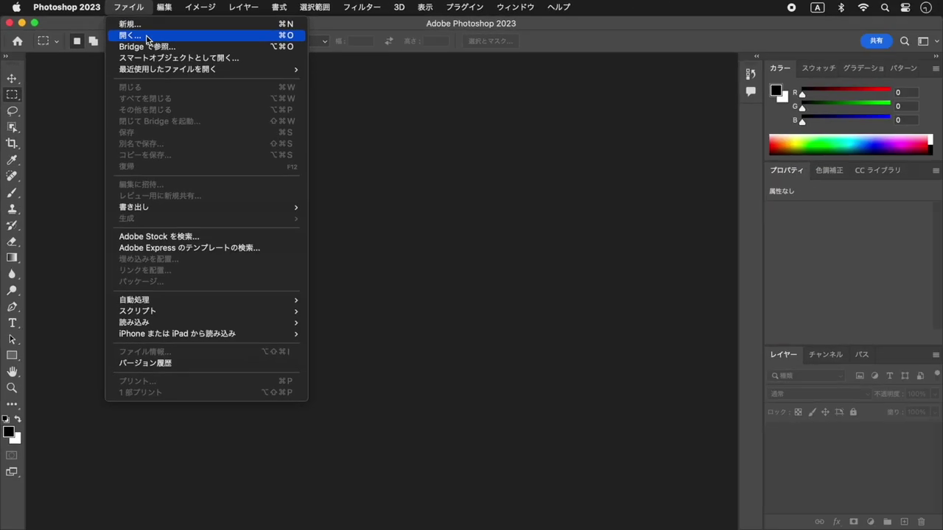
left_click(294, 73)
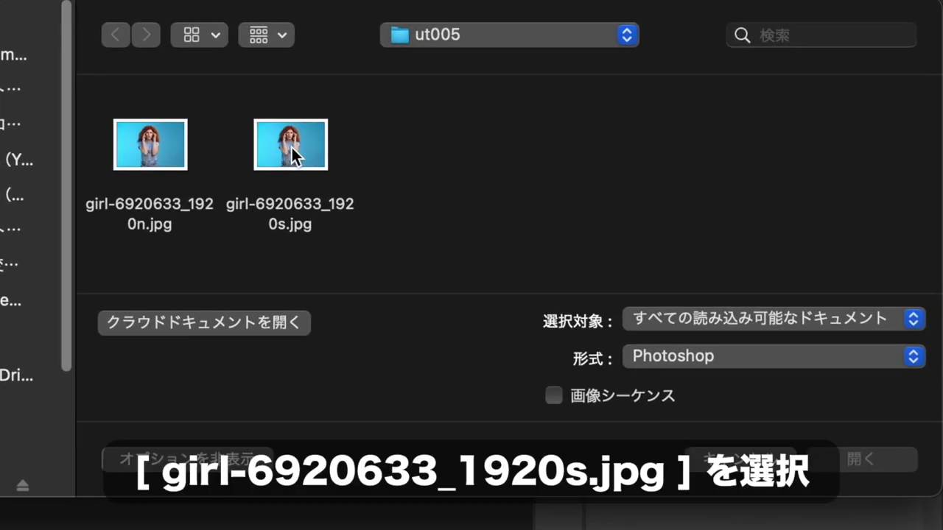
left_click(292, 156)
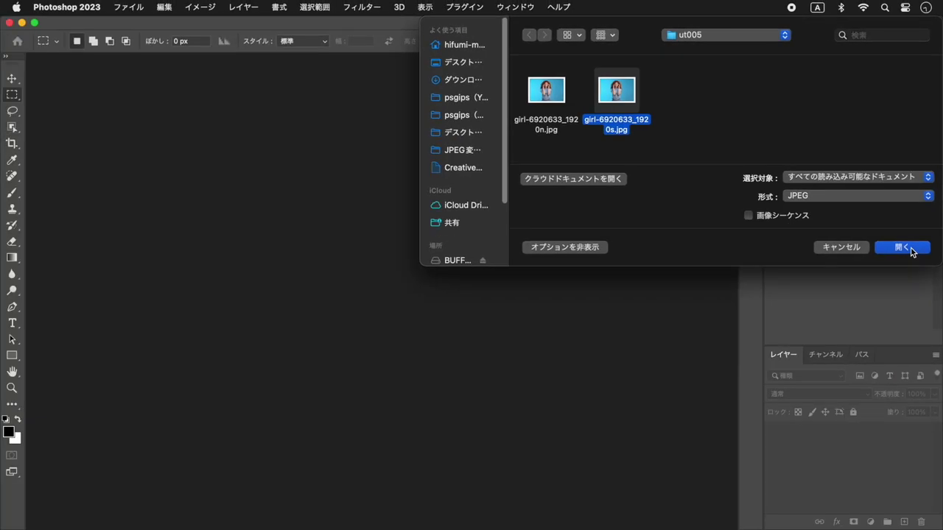
left_click(881, 466)
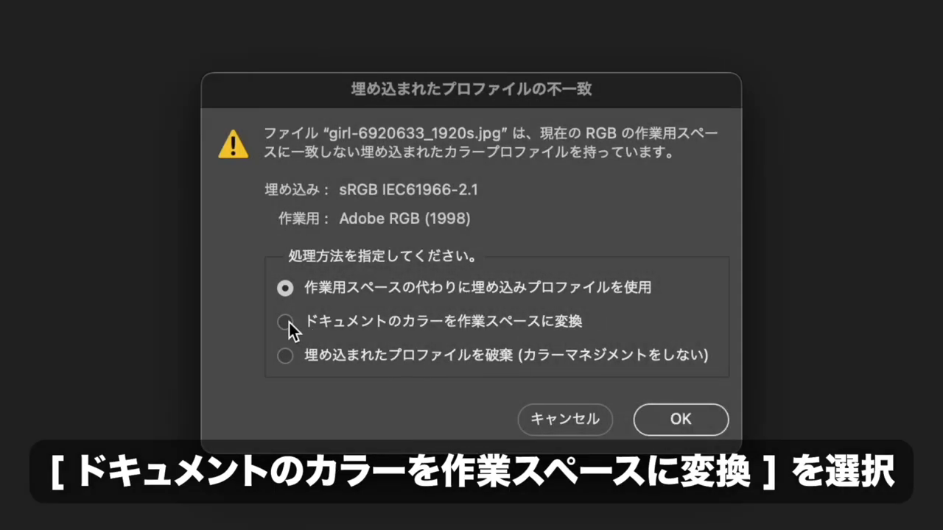
left_click(288, 322)
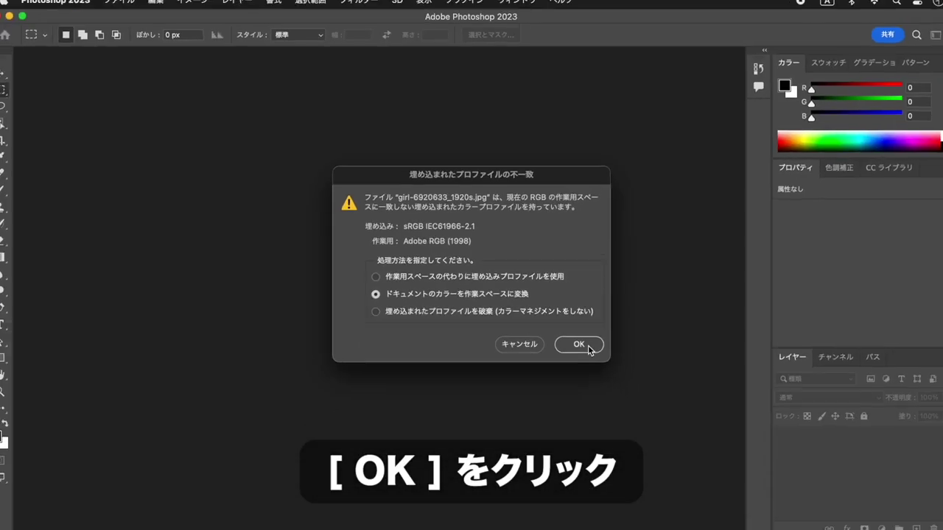
left_click(692, 421)
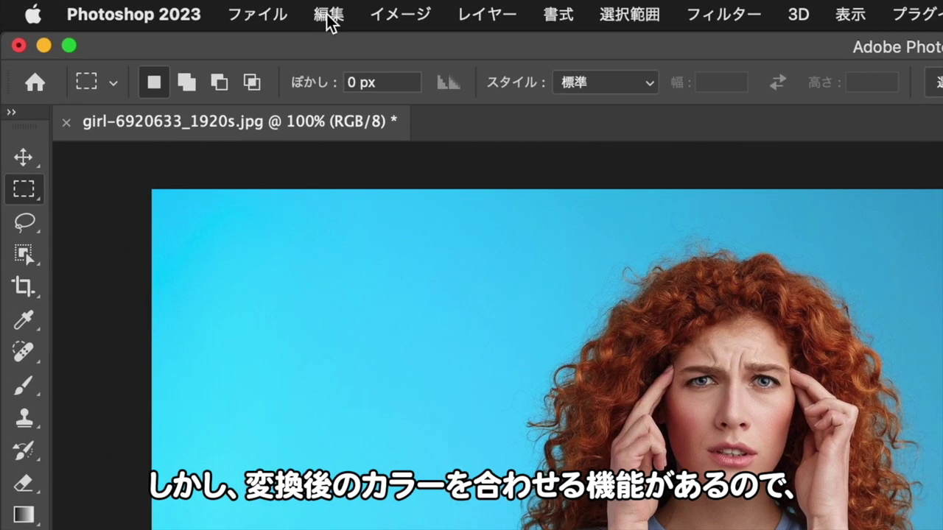
- Check the matching method (マッチング方法) among the conversion options in the color settings
left_click(273, 13)
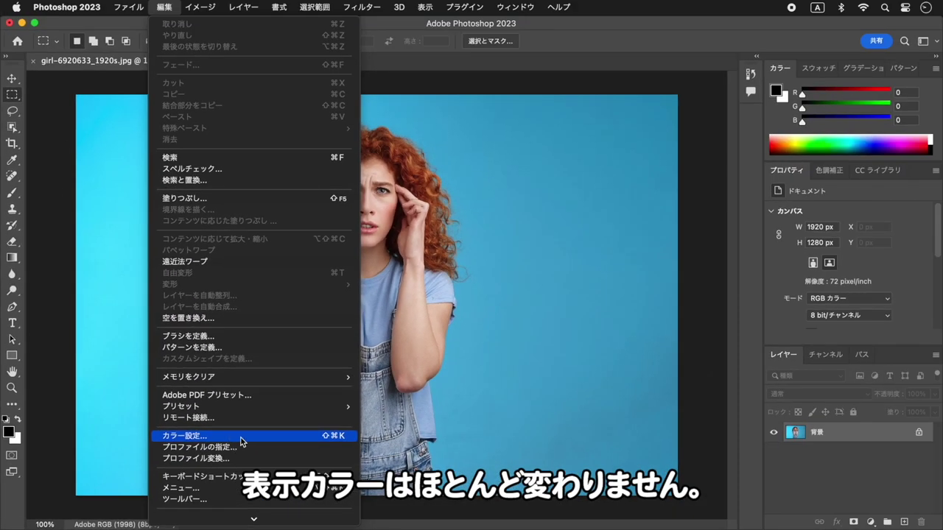
left_click(241, 437)
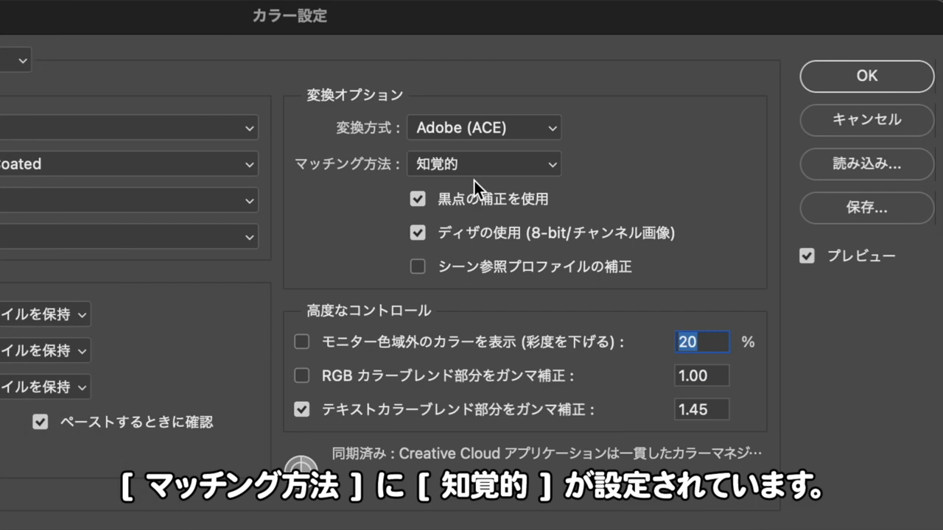
left_click(760, 96)
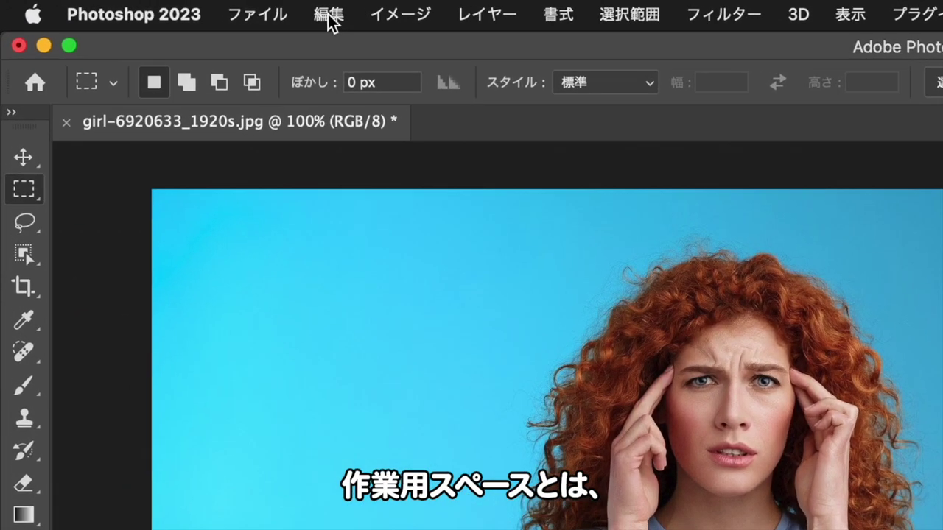
- Compare the working spaces of the presets Web・インターネット用 - 日本 and プリプレス用 - 日本2 in the color settings, keeping プリプレス用 - 日本2
left_click(164, 6)
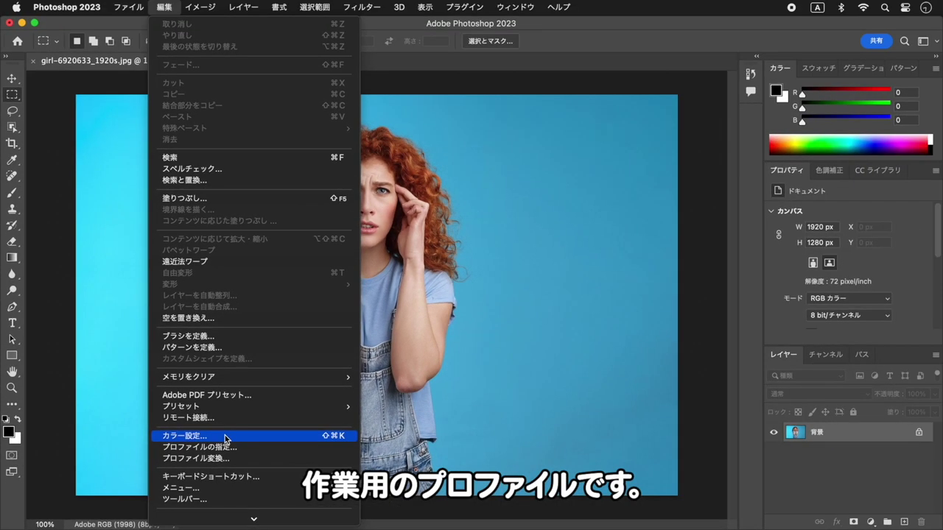
left_click(282, 415)
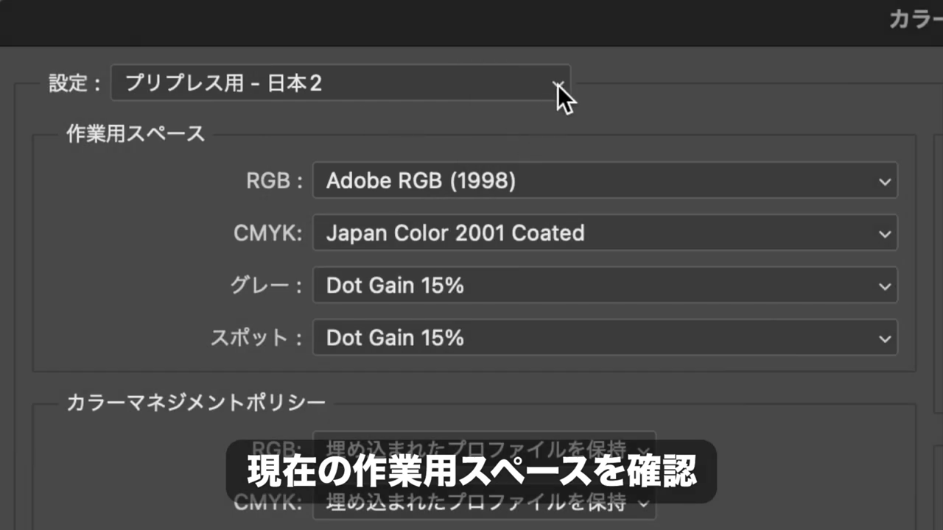
left_click(558, 85)
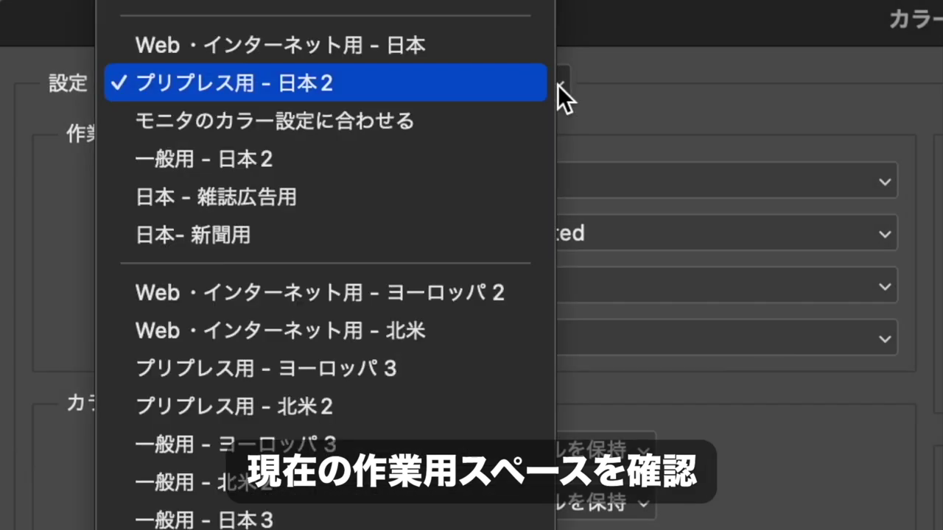
left_click(501, 46)
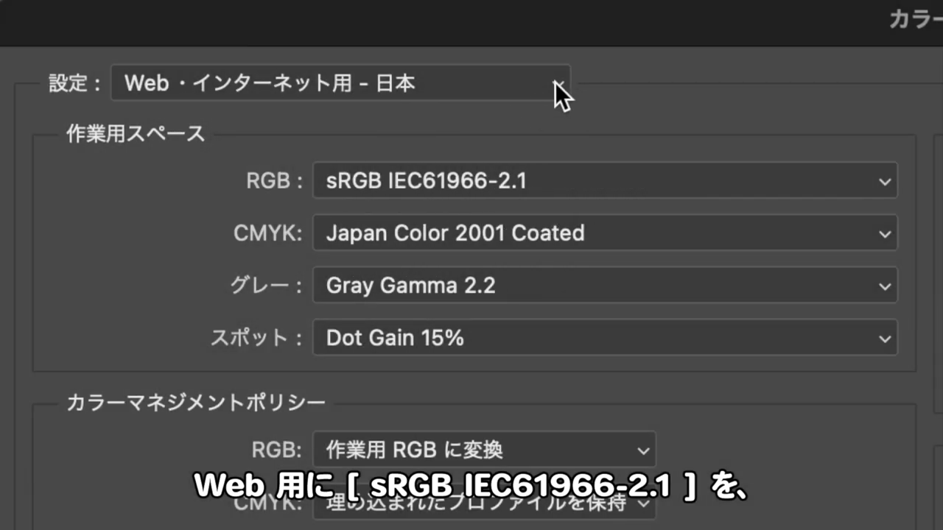
left_click(558, 83)
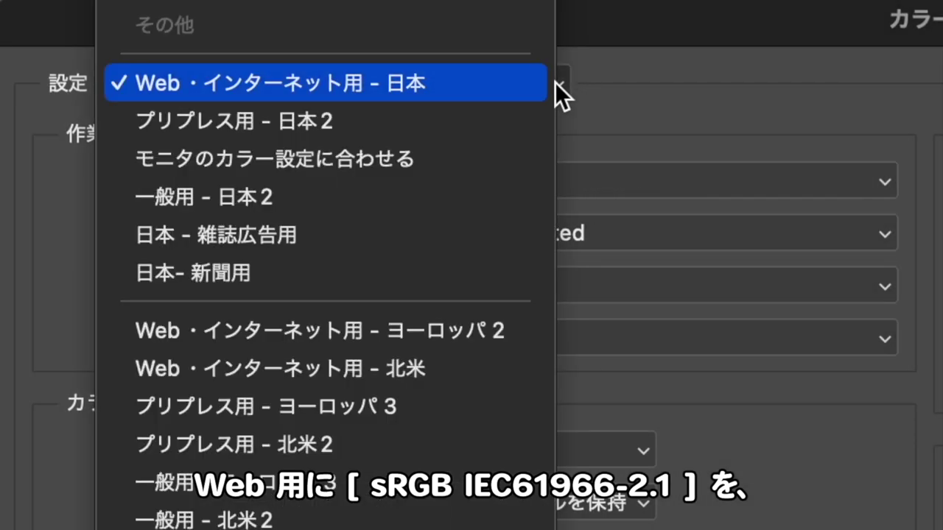
left_click(493, 120)
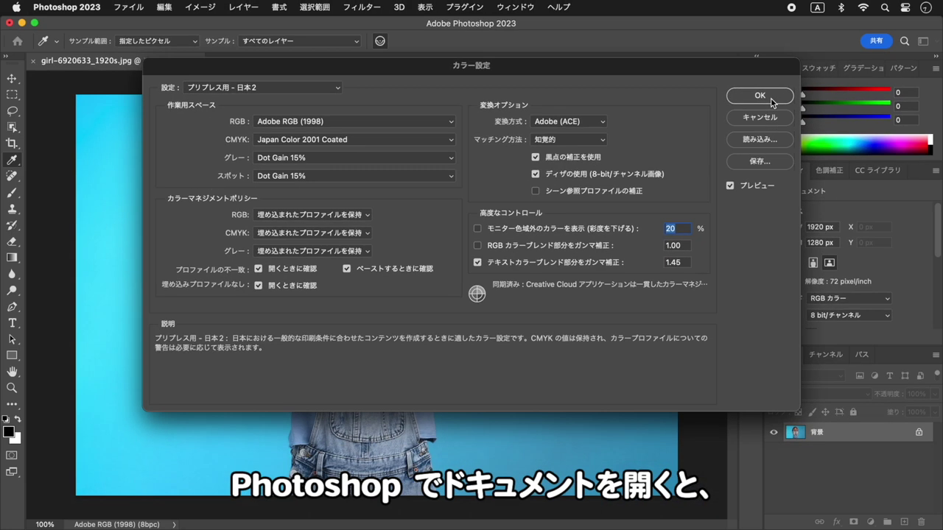
left_click(760, 96)
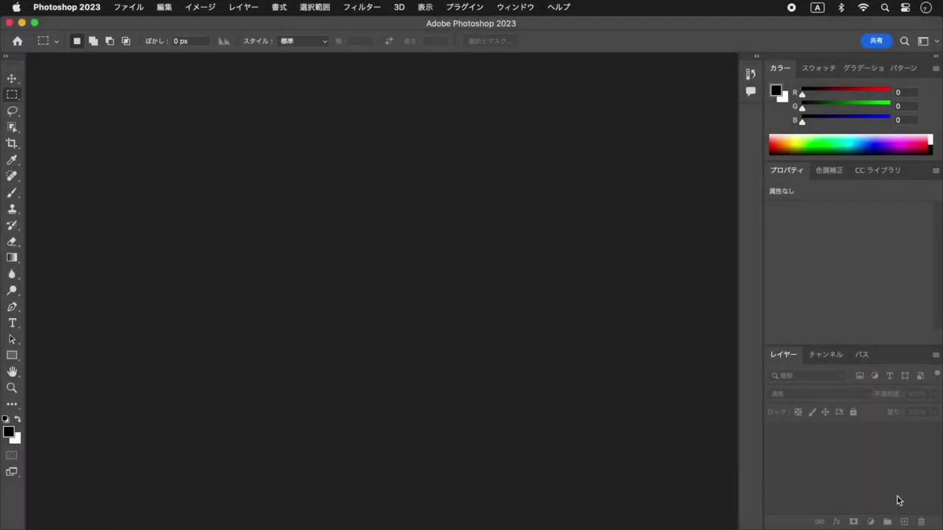
- Open girl-6920633_1920s.jpg from the ut005 folder, discarding the embedded profile so the image is not color managed
left_click(130, 8)
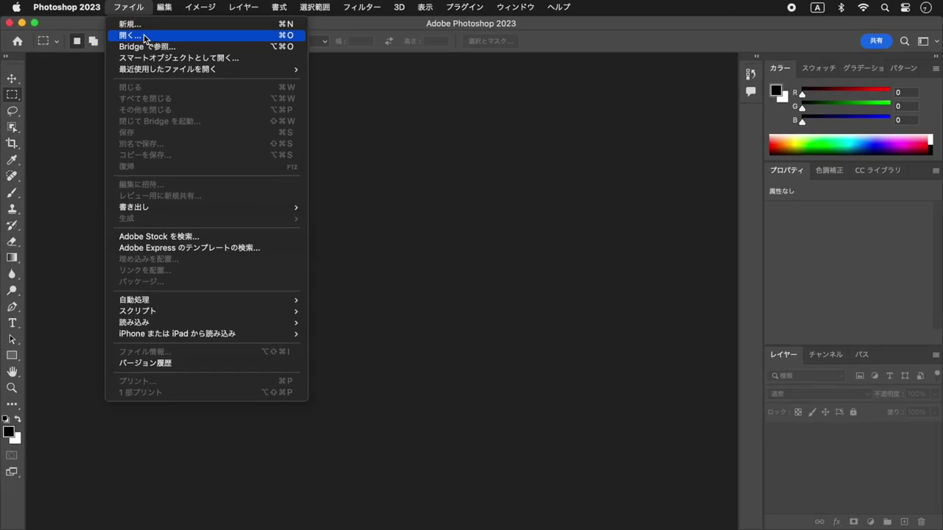
left_click(290, 74)
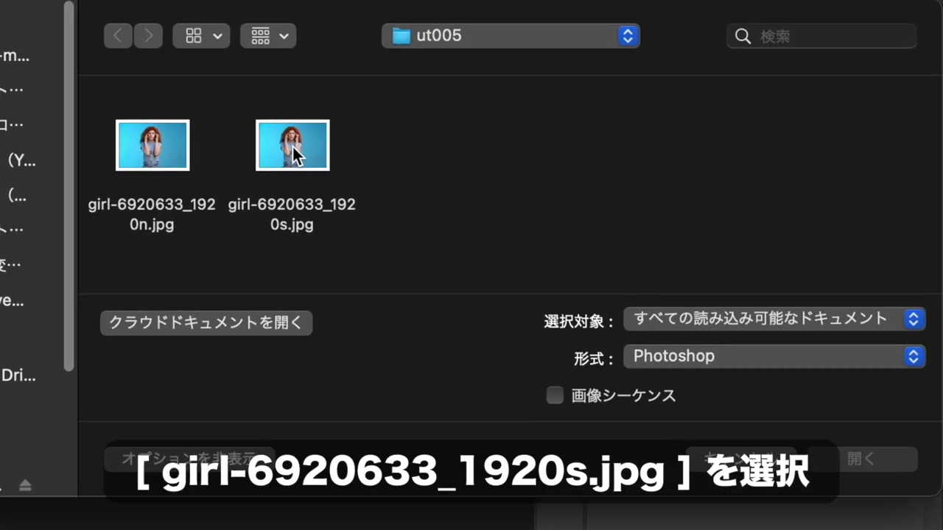
left_click(617, 92)
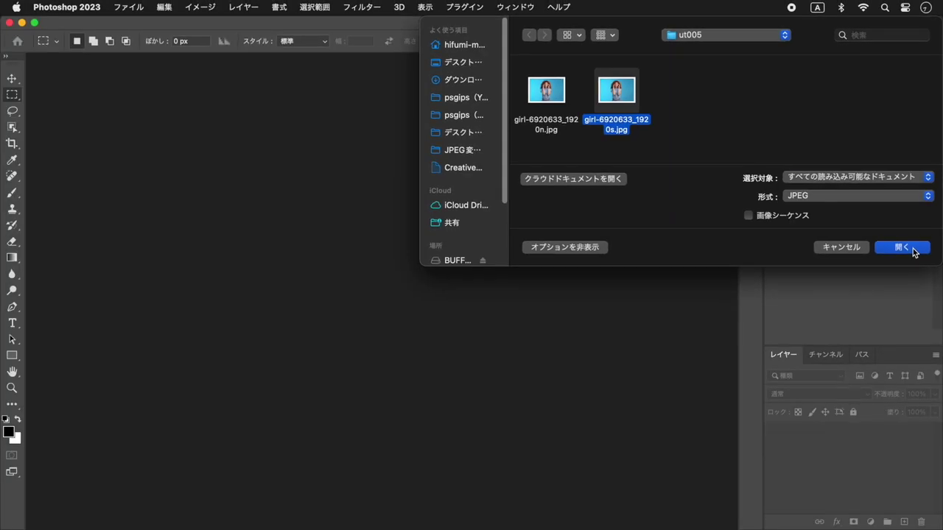
left_click(912, 250)
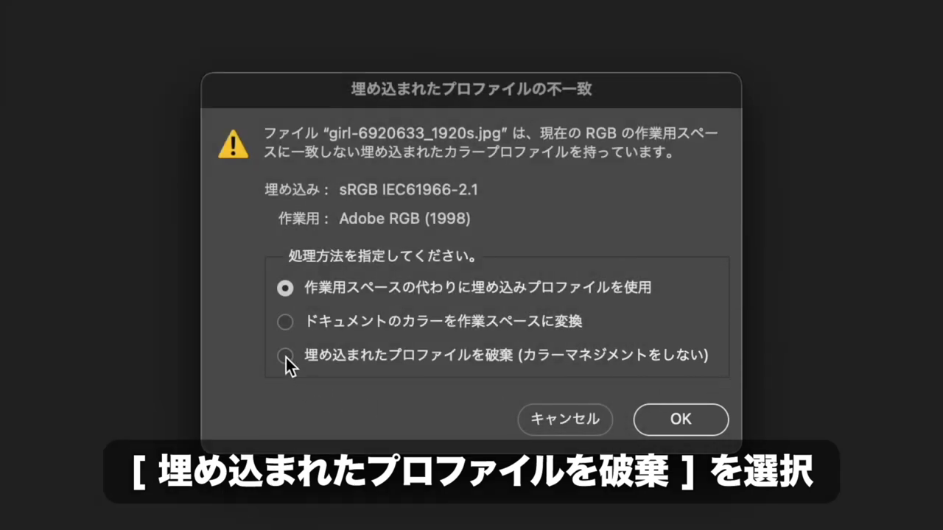
left_click(286, 356)
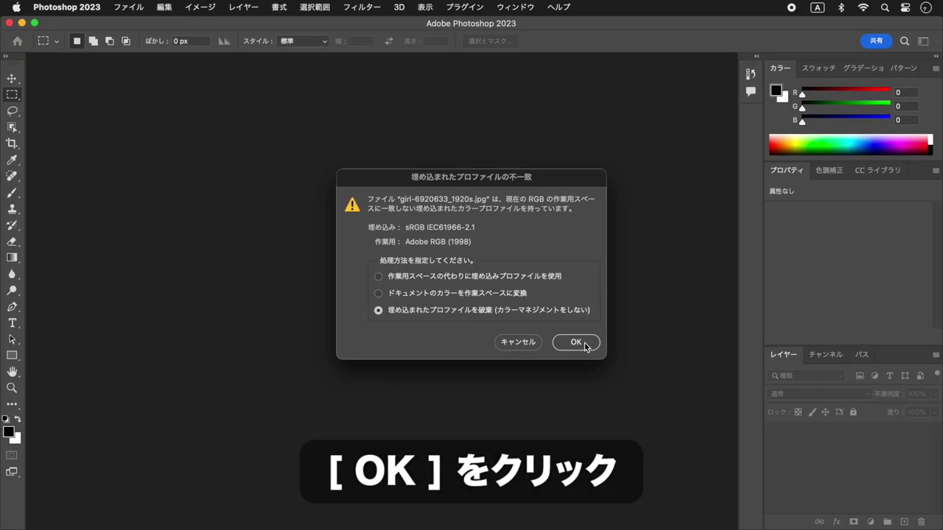
left_click(700, 426)
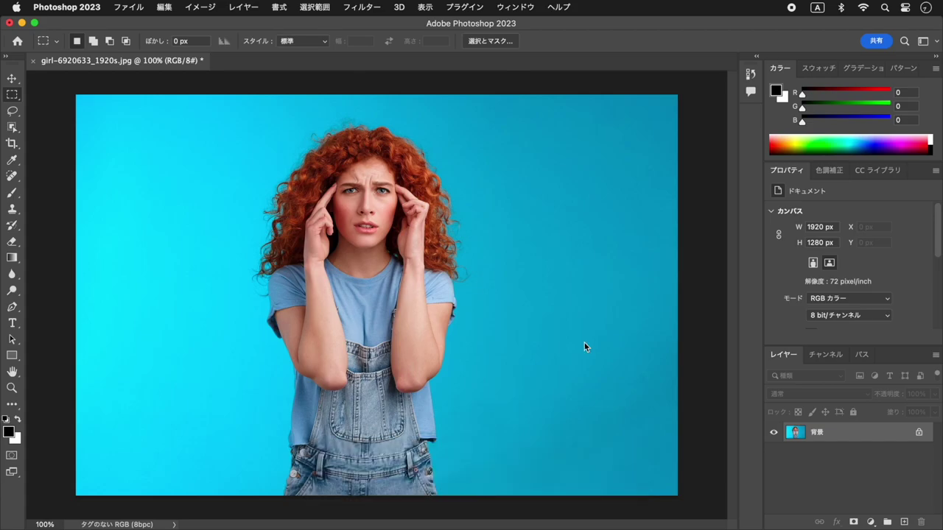